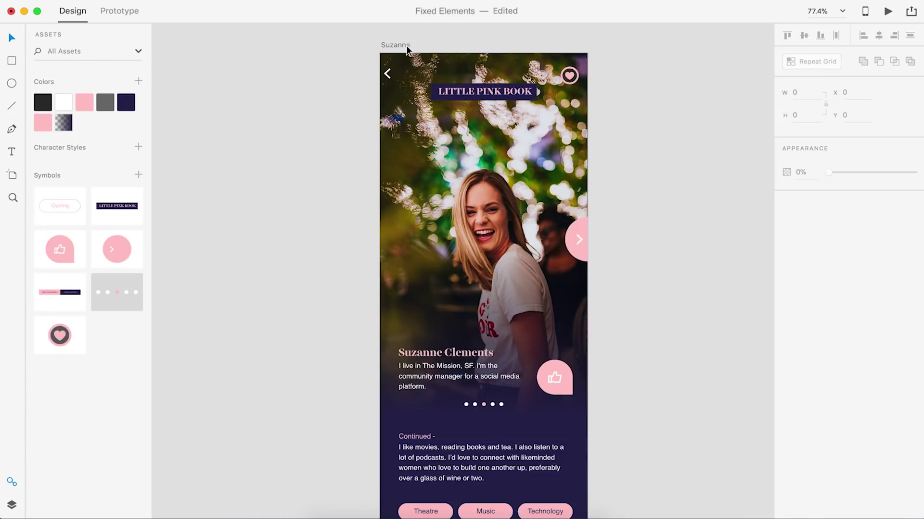
Step: Select the Suzanne artboard to show Vertical scrolling with Viewport Height 736
{"action": "left_click", "coordinate": [389, 45]}
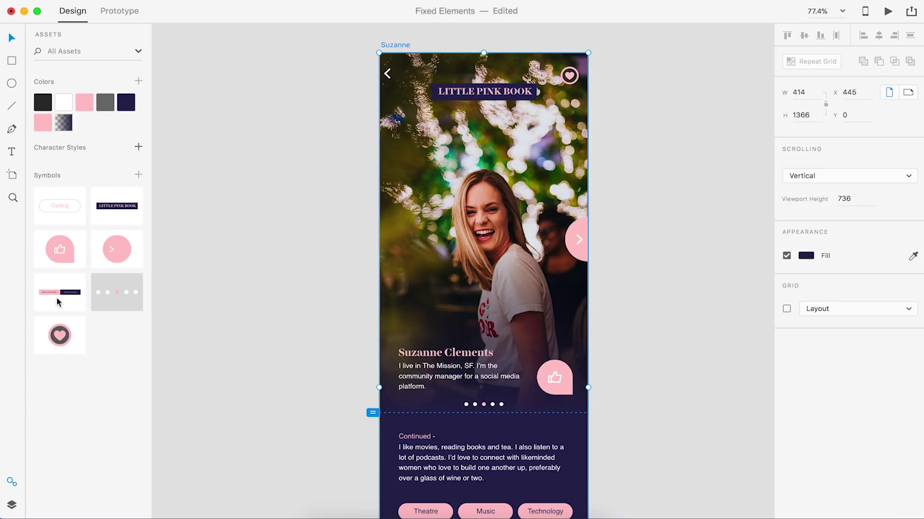
Step: Place the button-bar symbol from Assets at the viewport bottom and nudge it down into position
{"action": "mouse_move", "coordinate": [57, 298]}
{"action": "left_mouse_down"}
{"action": "mouse_move", "coordinate": [565, 347]}
{"action": "mouse_move", "coordinate": [495, 344]}
{"action": "mouse_move", "coordinate": [503, 401]}
{"action": "left_mouse_up"}
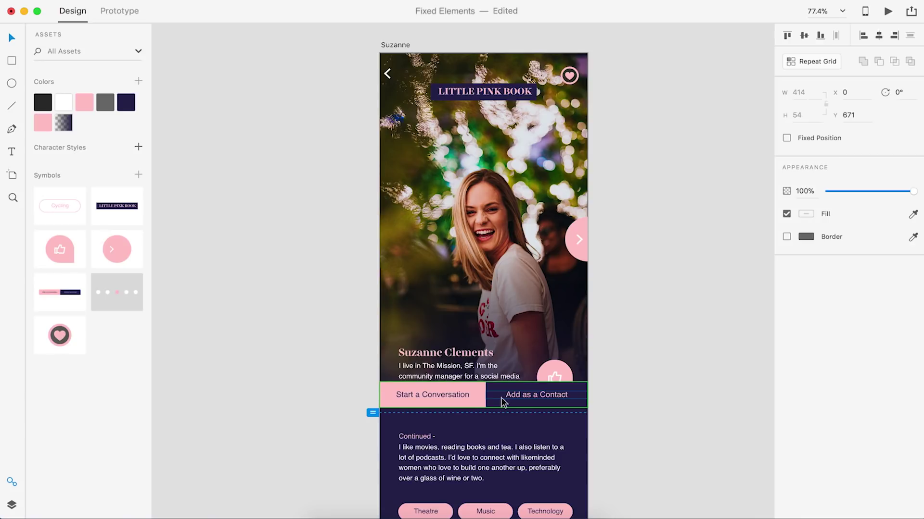
{"action": "key", "text": "Down"}
{"action": "key", "text": "Down"}
{"action": "key", "text": "Down"}
{"action": "key", "text": "Down"}
{"action": "key", "text": "Down"}
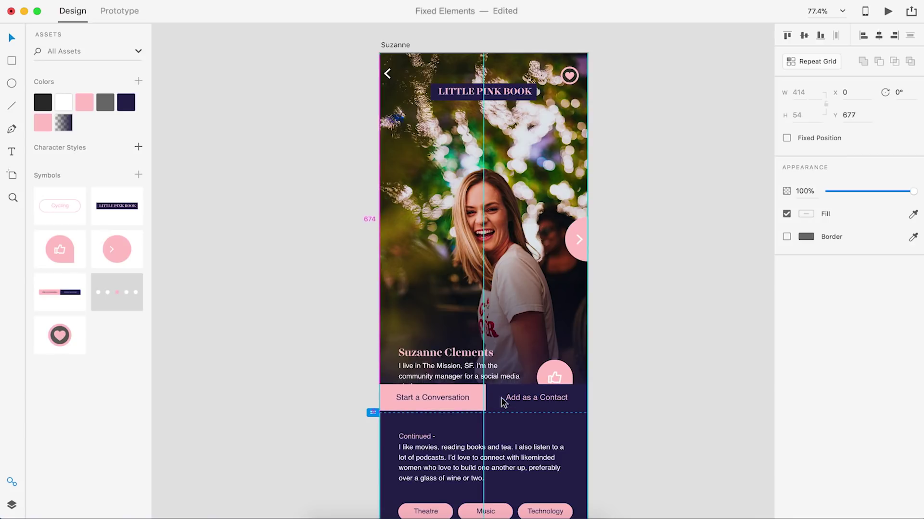
{"action": "key", "text": "Down"}
{"action": "key", "text": "Down"}
{"action": "key", "text": "Down"}
{"action": "key", "text": "Down"}
{"action": "key", "text": "Down"}
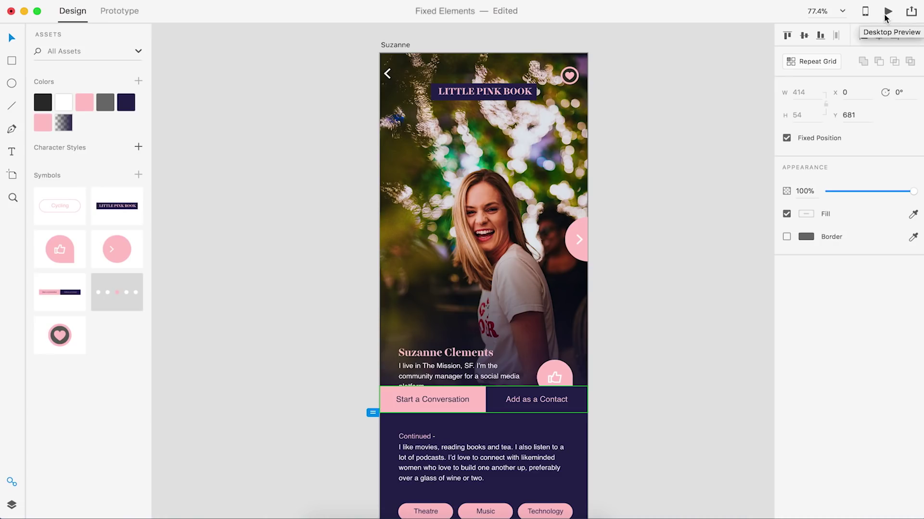
Step: Launch Desktop Preview to check the button bar stays pinned while content scrolls
{"action": "left_click", "coordinate": [888, 12]}
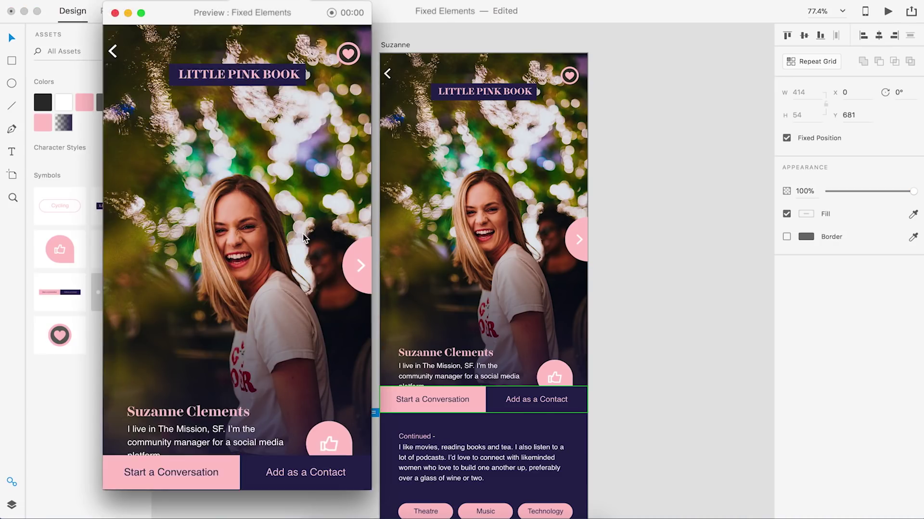
{"action": "scroll", "coordinate": [256, 286], "scroll_direction": "down", "scroll_amount": 2}
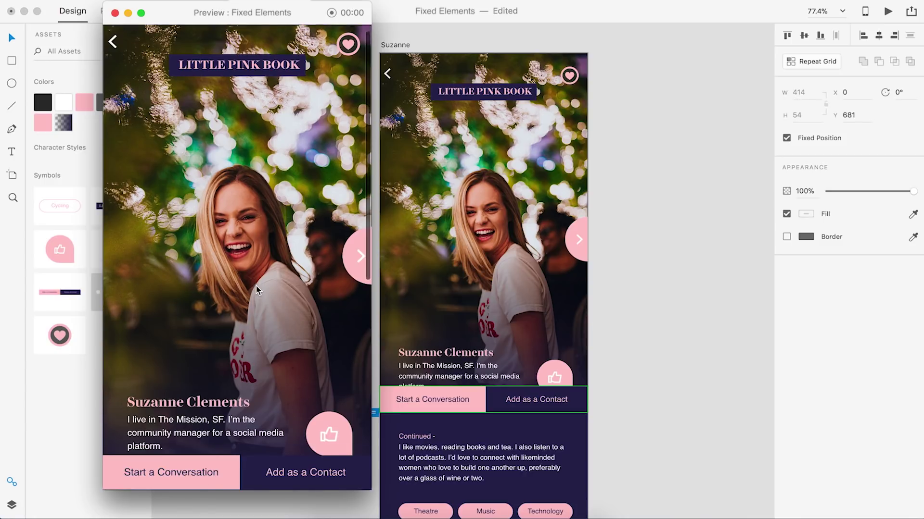
{"action": "scroll", "coordinate": [256, 285], "scroll_direction": "down", "scroll_amount": 2}
{"action": "scroll", "coordinate": [256, 286], "scroll_direction": "down", "scroll_amount": 3}
{"action": "scroll", "coordinate": [257, 286], "scroll_direction": "down", "scroll_amount": 4}
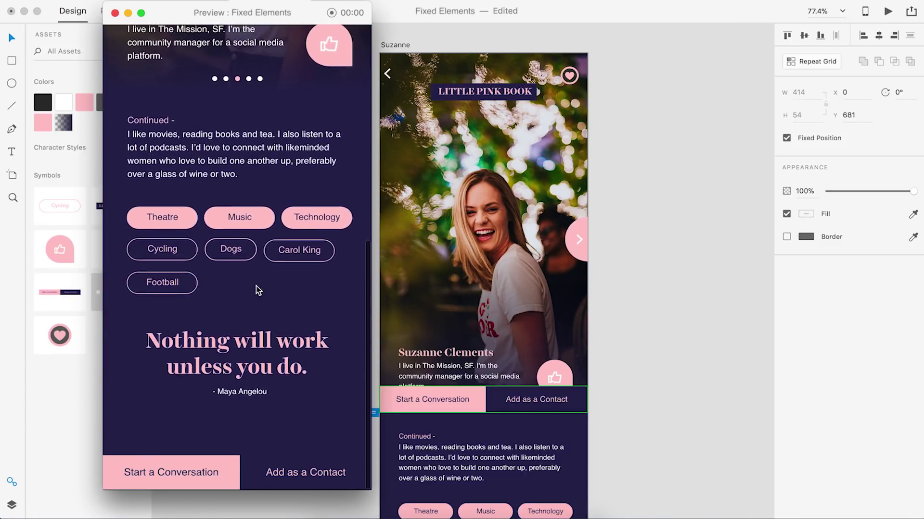
{"action": "scroll", "coordinate": [255, 286], "scroll_direction": "up", "scroll_amount": 5}
{"action": "scroll", "coordinate": [257, 286], "scroll_direction": "up", "scroll_amount": 3}
{"action": "scroll", "coordinate": [256, 286], "scroll_direction": "up", "scroll_amount": 2}
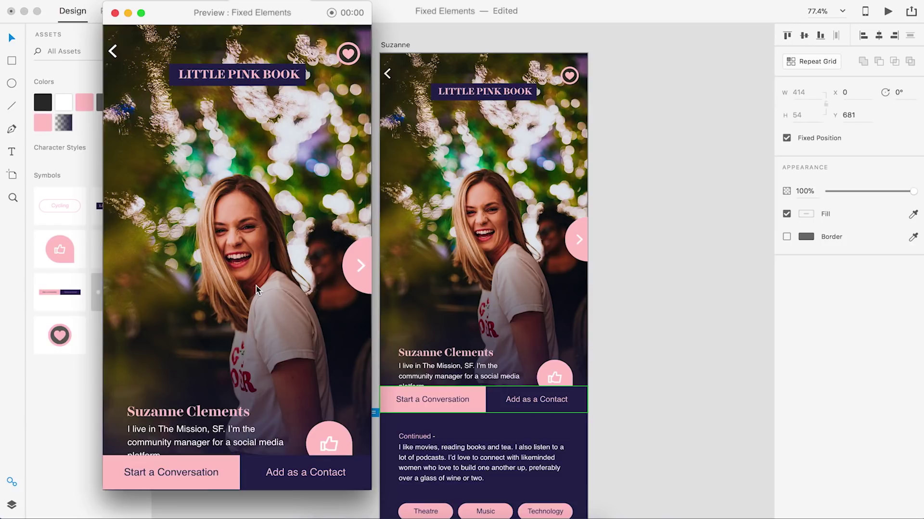
{"action": "scroll", "coordinate": [256, 286], "scroll_direction": "down", "scroll_amount": 5}
{"action": "scroll", "coordinate": [257, 286], "scroll_direction": "down", "scroll_amount": 2}
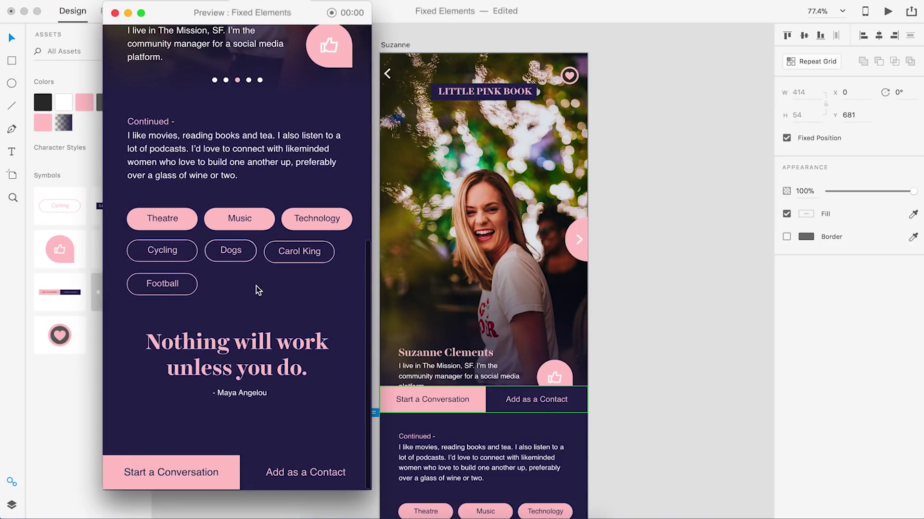
{"action": "scroll", "coordinate": [256, 286], "scroll_direction": "up", "scroll_amount": 2}
{"action": "scroll", "coordinate": [256, 286], "scroll_direction": "up", "scroll_amount": 3}
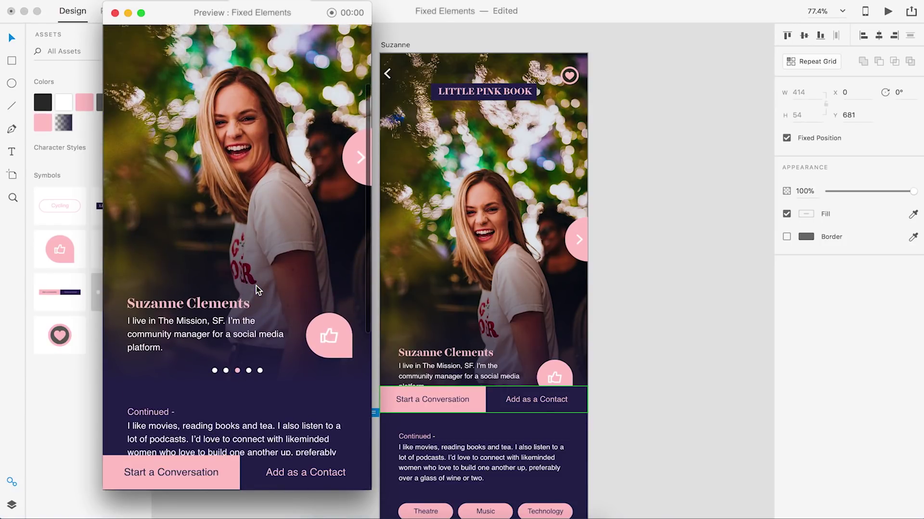